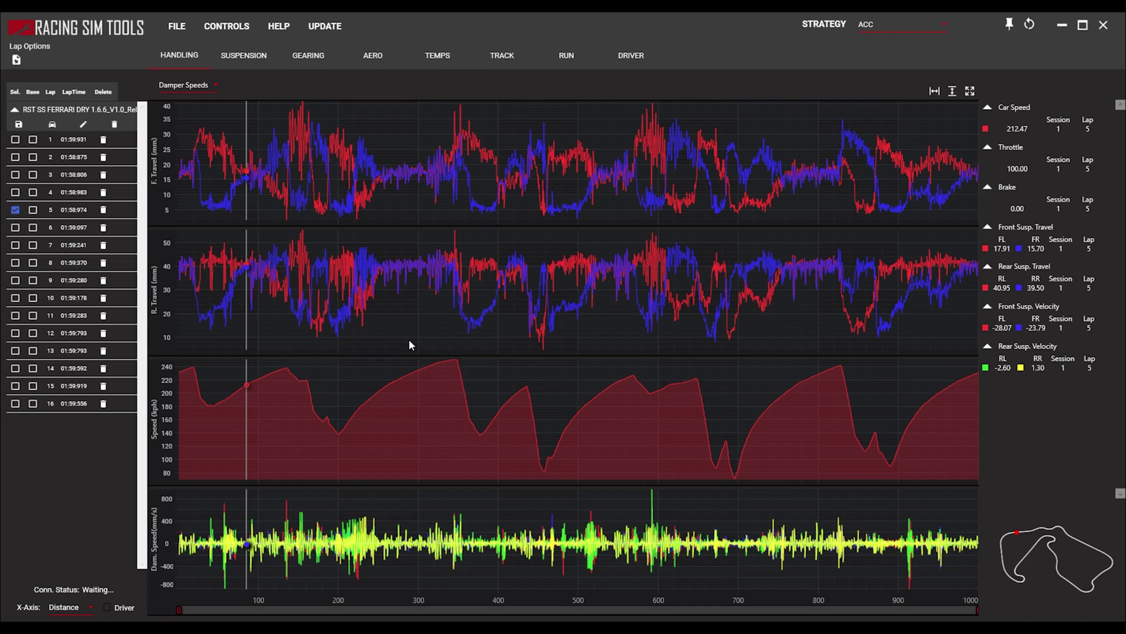
Place the lap position marker at the slow corner near distance 200
left_click(340, 352)
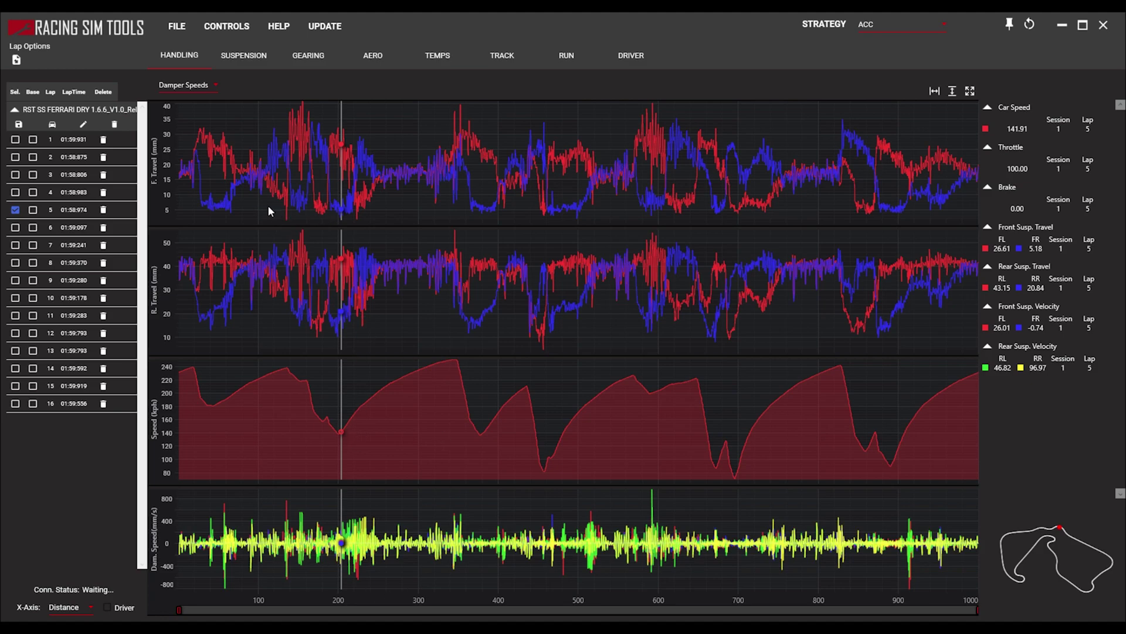
Mark distance 43 and zoom the charts in to about distance 0–114
left_click(211, 180)
scroll(206, 188, "up", 3)
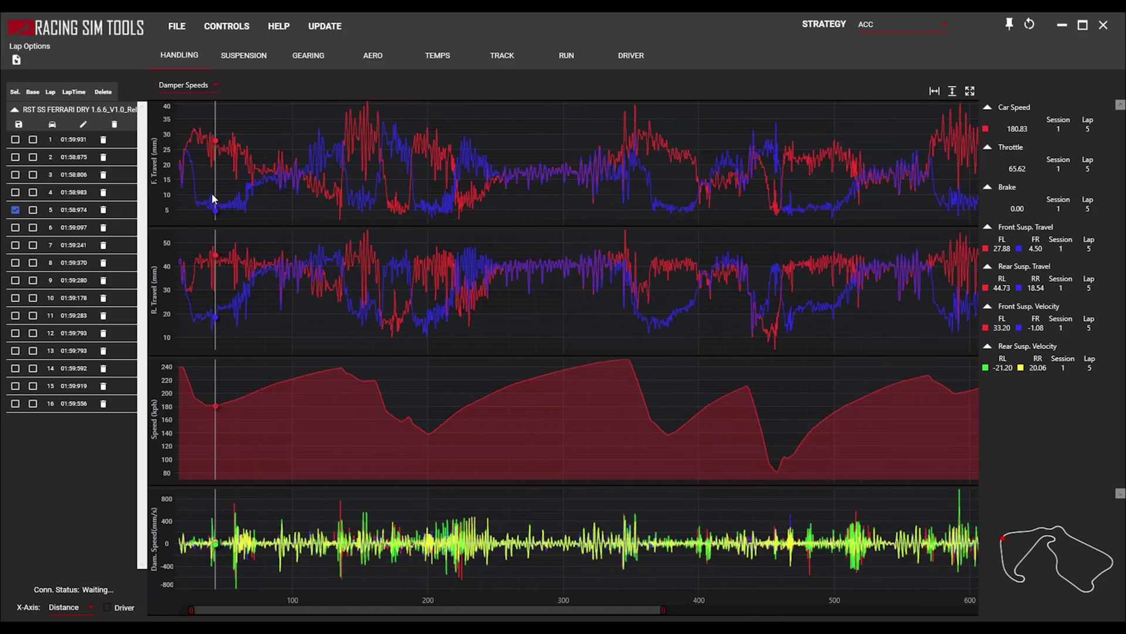
scroll(316, 203, "up", 1)
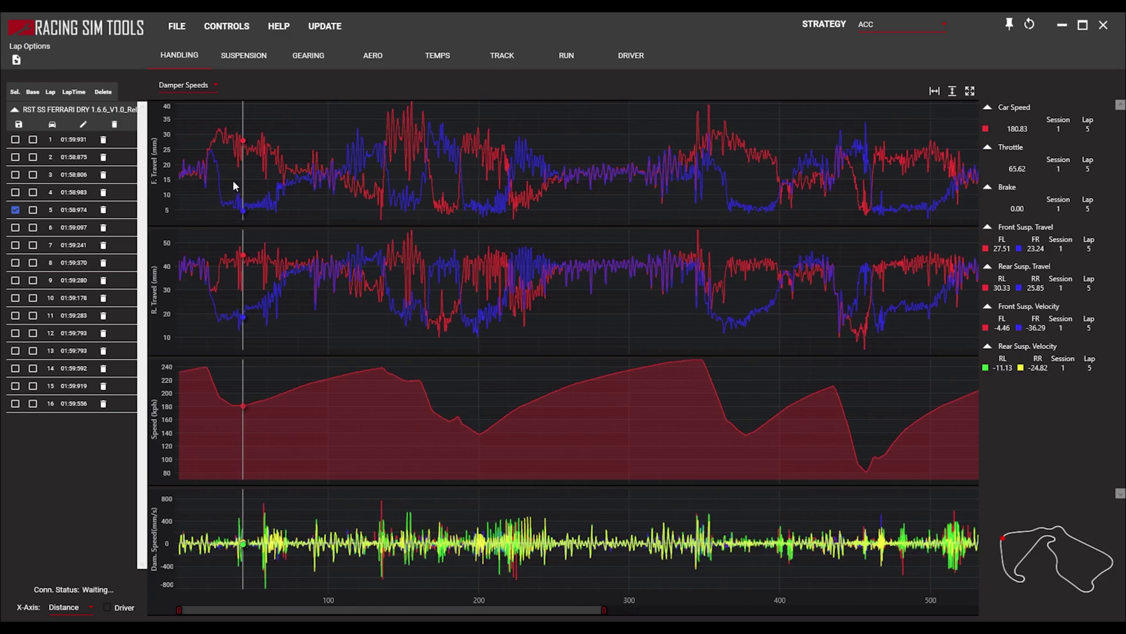
scroll(232, 180, "up", 10)
scroll(244, 194, "up", 2)
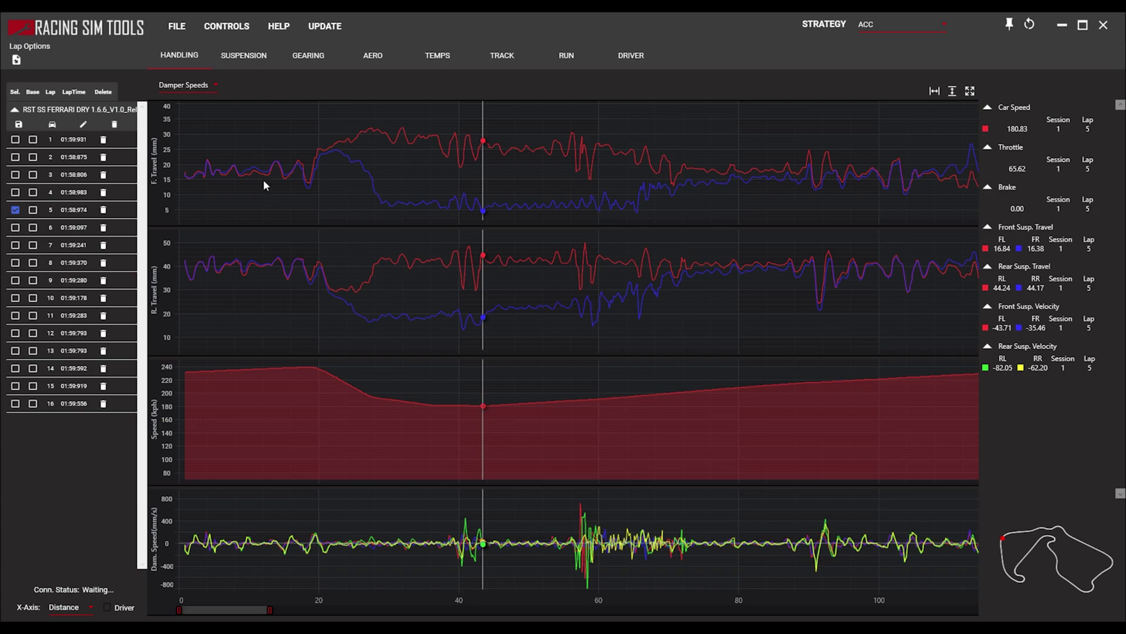
Move the marker along the straight from about distance 6 to just before braking
left_click_drag(223, 191, 221, 268)
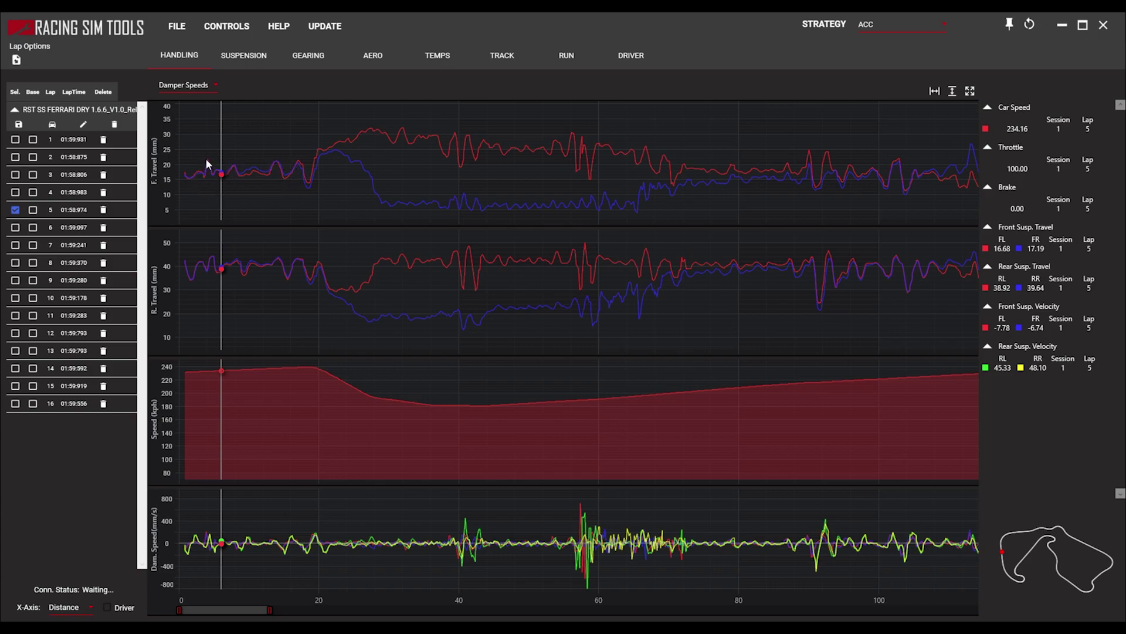
left_click(276, 165)
left_click(299, 167)
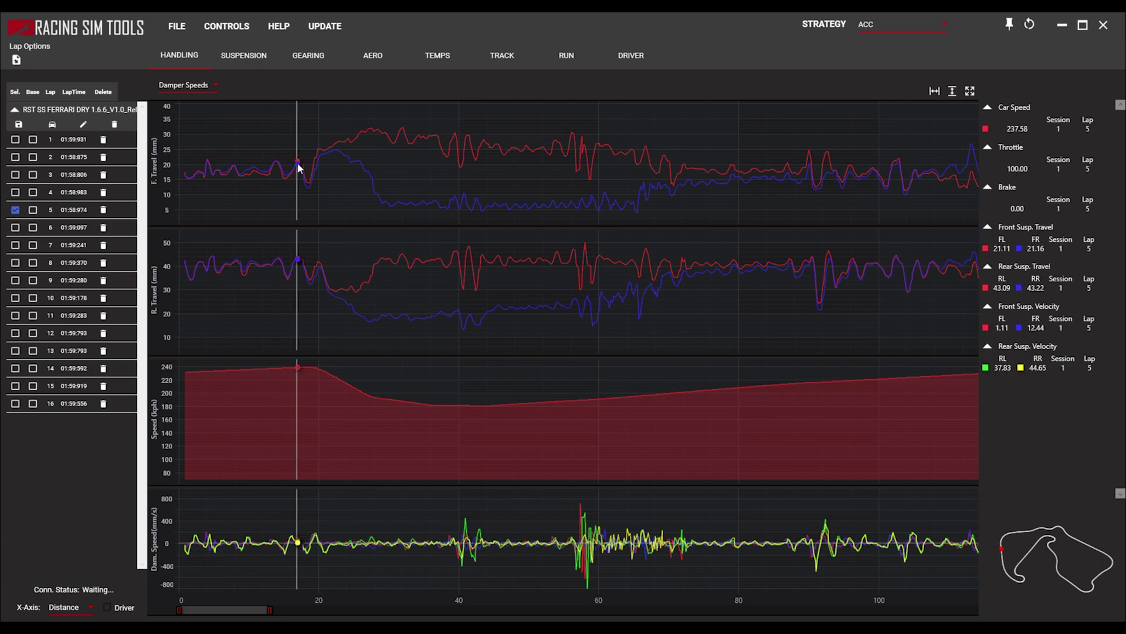
left_click(276, 168)
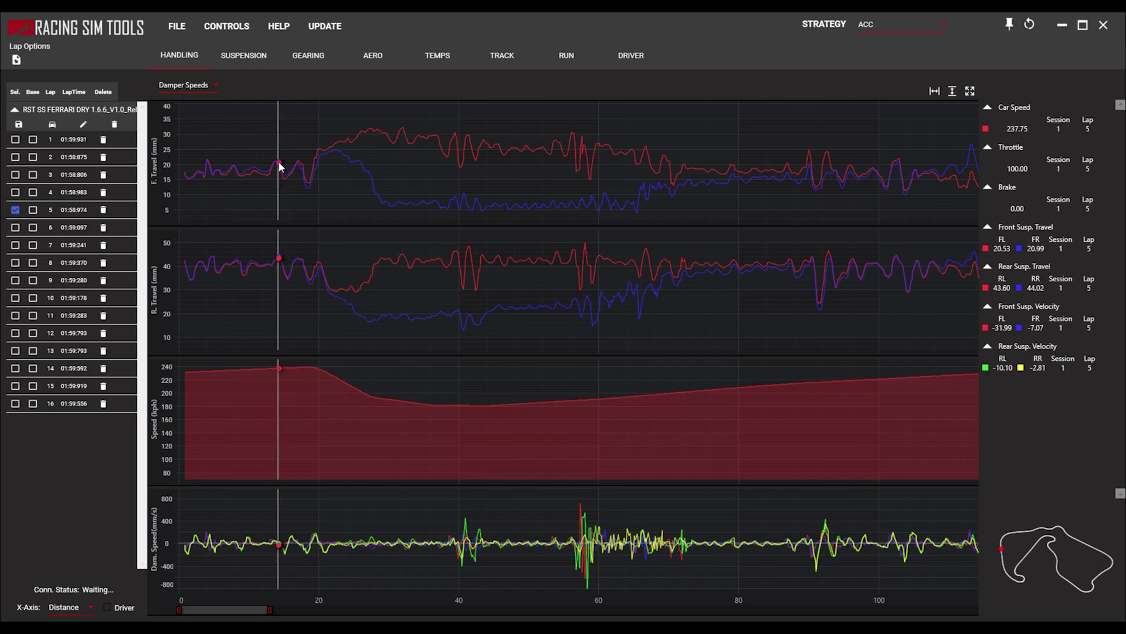
Reset the zoom, zoom to about 0–95, and mark braking onset at distance 19
double_click(269, 168)
scroll(182, 188, "up", 5)
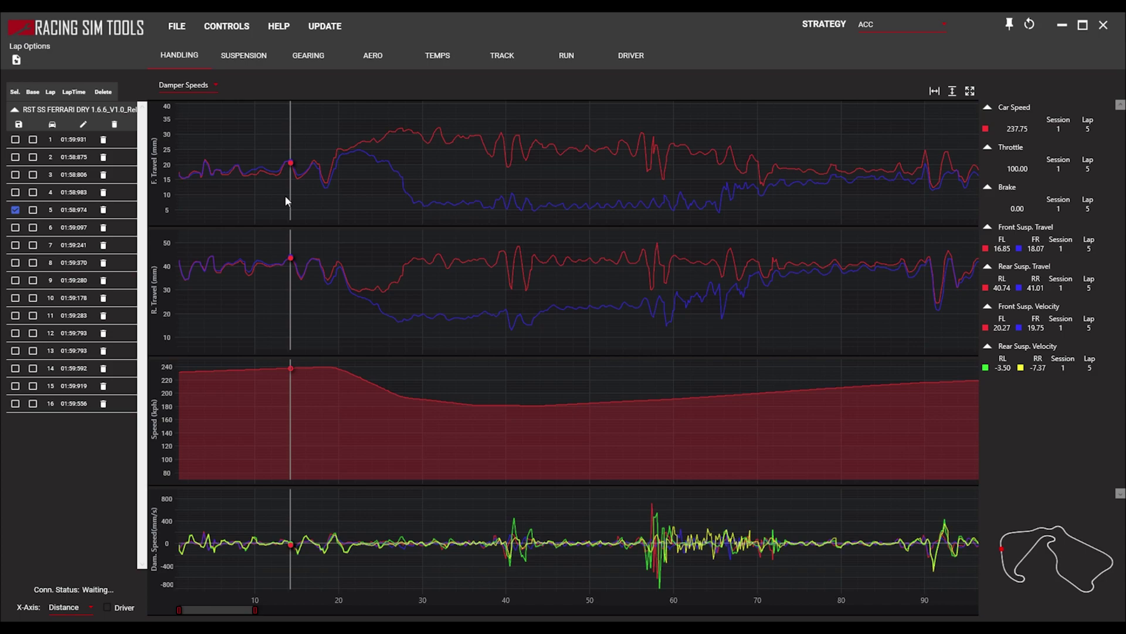
left_click(334, 203)
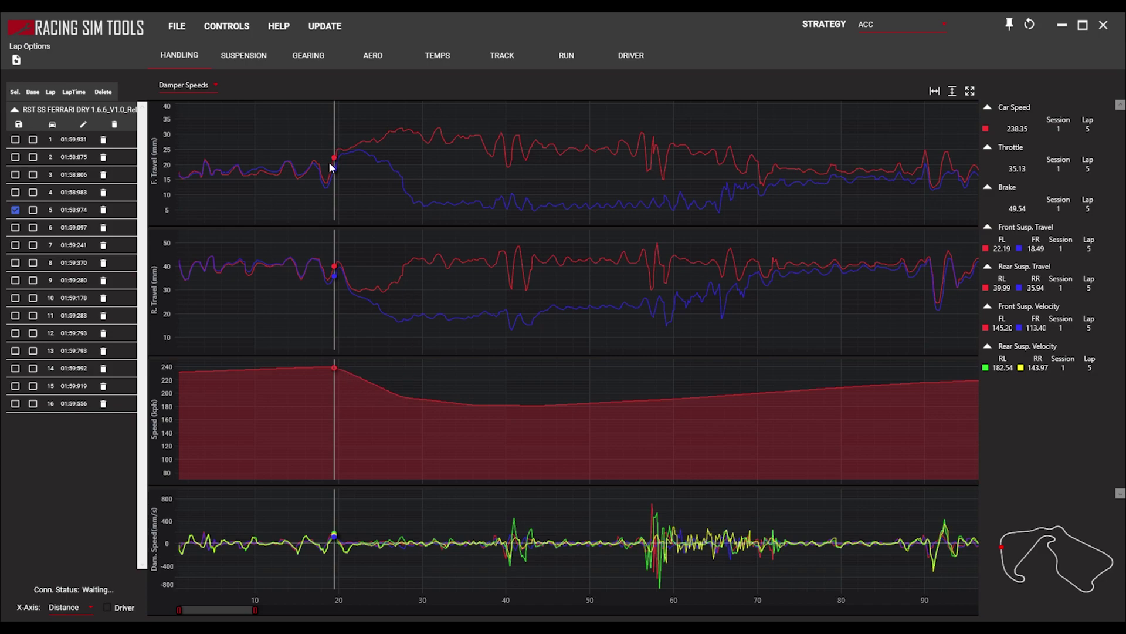
Zoom the charts further to about distance 13–52 around the braking onset
scroll(331, 168, "up", 3)
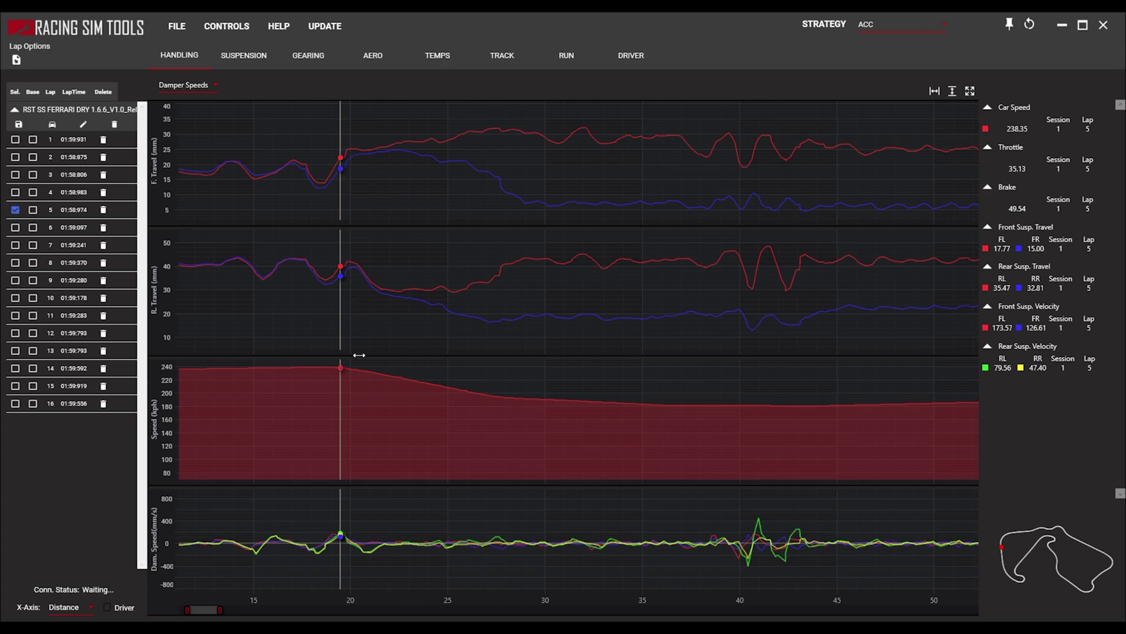
Sweep the marker through the braking zone to about distance 30, then pan to 25–65
left_click_drag(322, 167, 346, 164)
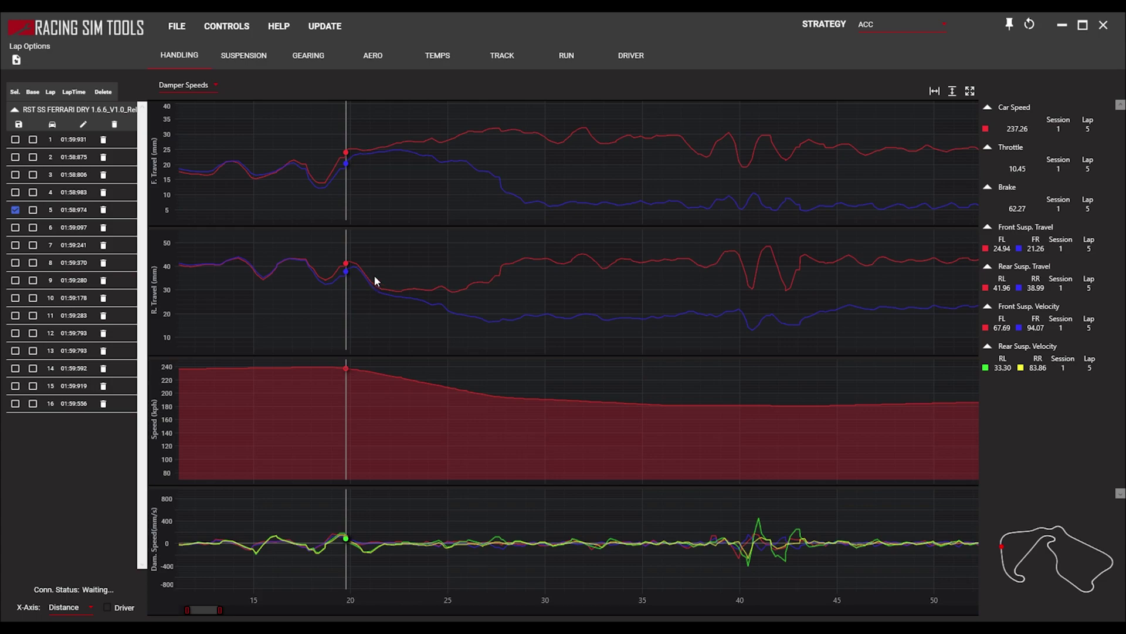
left_click_drag(375, 280, 363, 205)
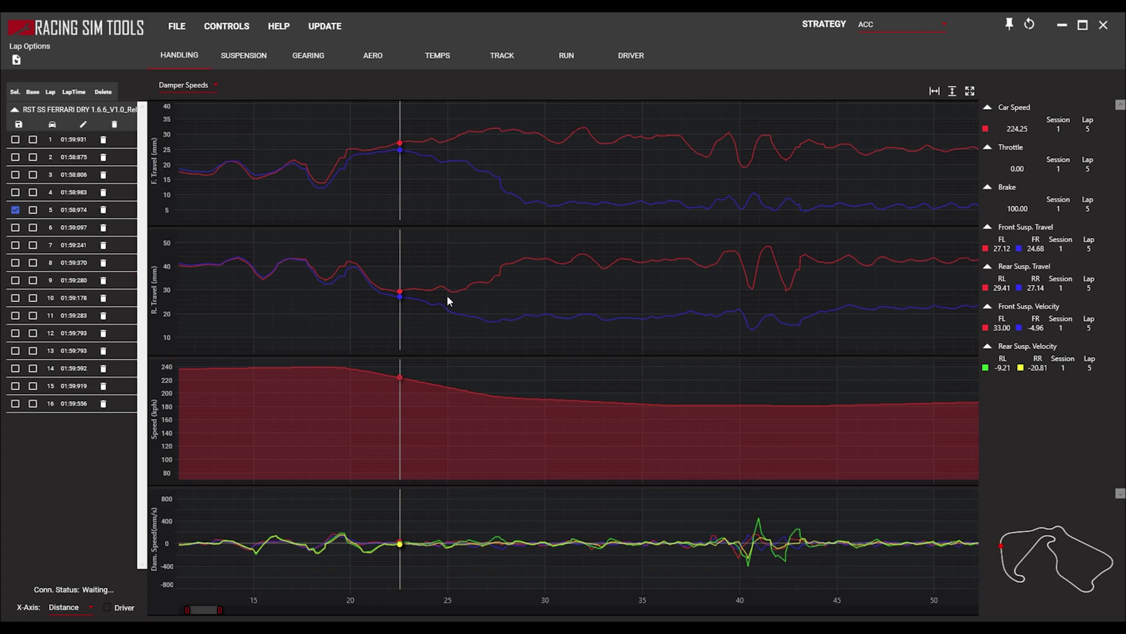
left_click_drag(434, 150, 480, 167)
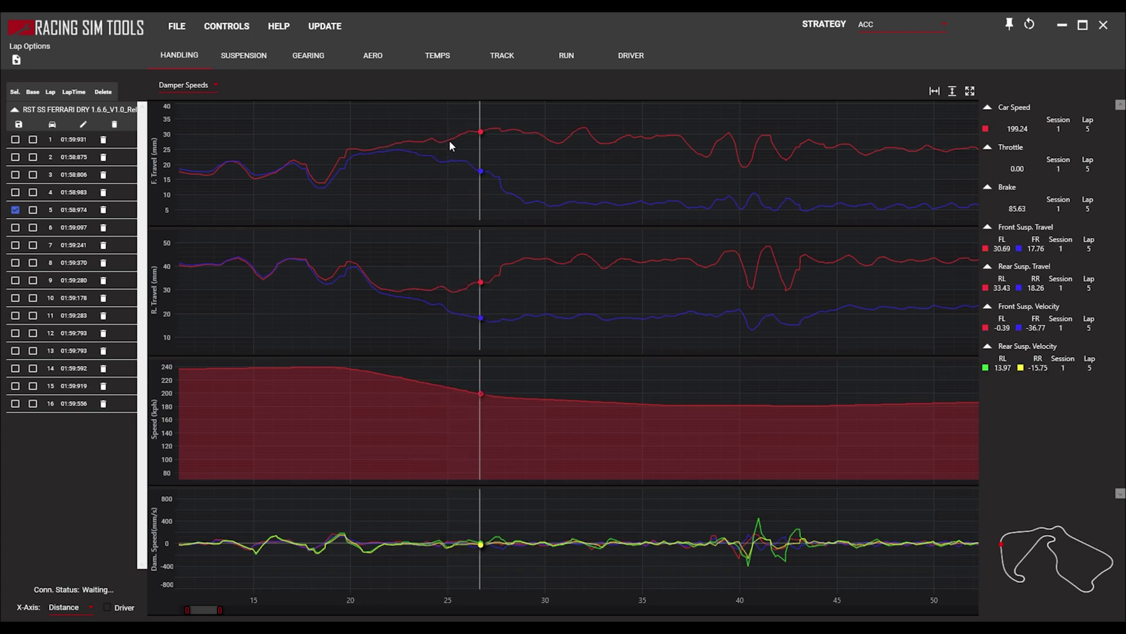
left_click_drag(498, 132, 429, 139)
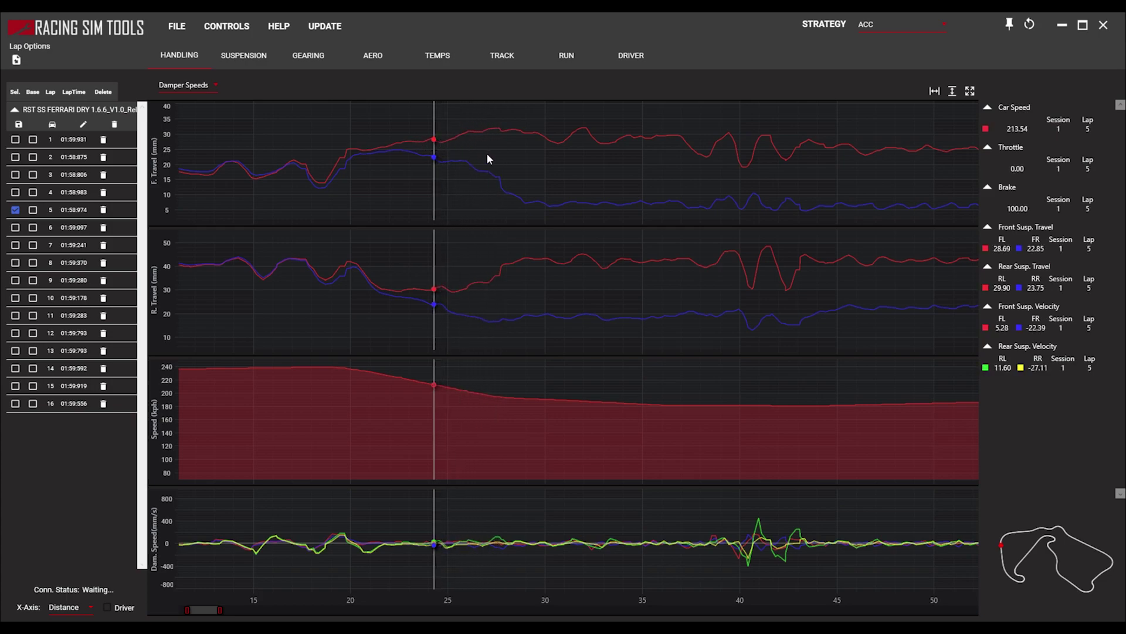
left_click_drag(487, 159, 541, 150)
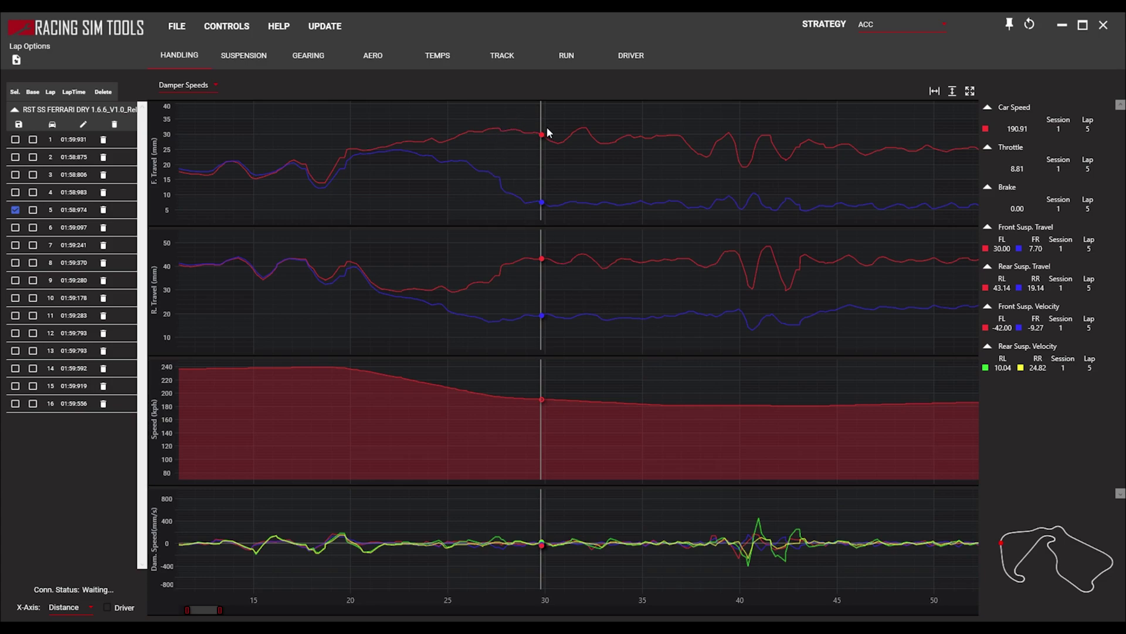
mouse_move(549, 132)
left_mouse_down()
mouse_move(588, 131)
mouse_move(546, 132)
left_mouse_up()
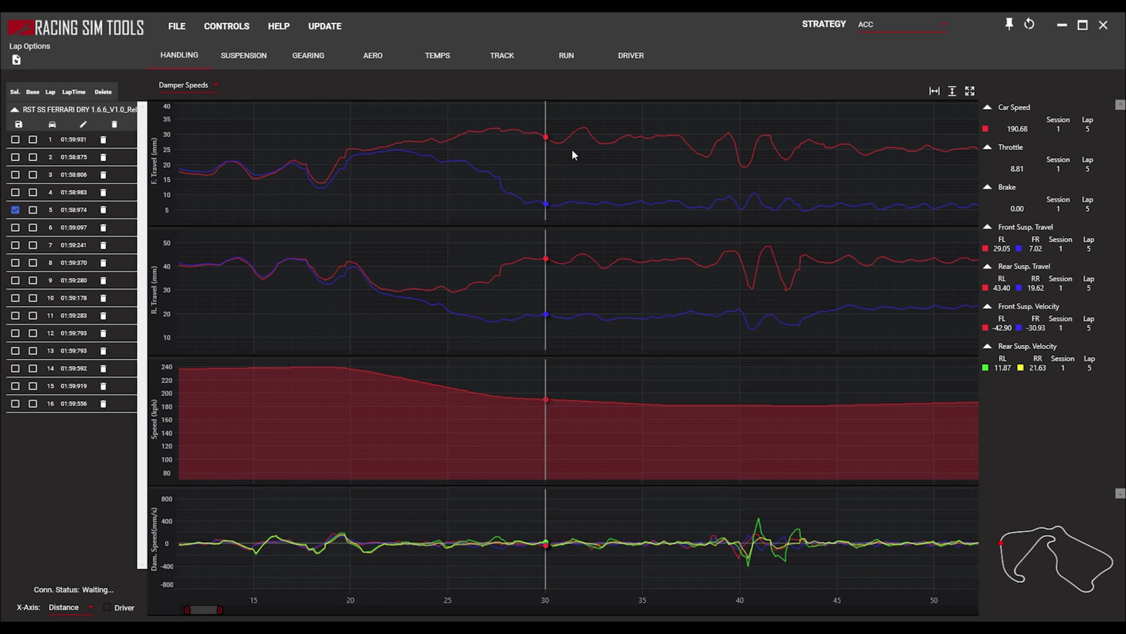
left_click_drag(650, 164, 493, 180)
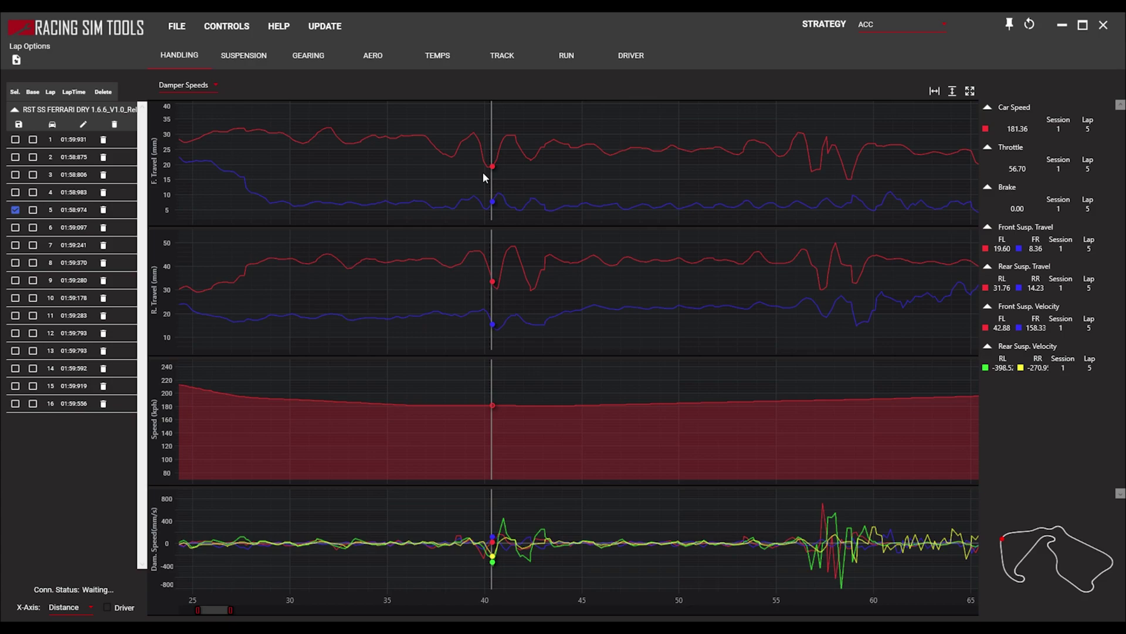
Set the marker near distance 39 by the spike, then zoom back out toward the full lap
left_click_drag(475, 156, 515, 155)
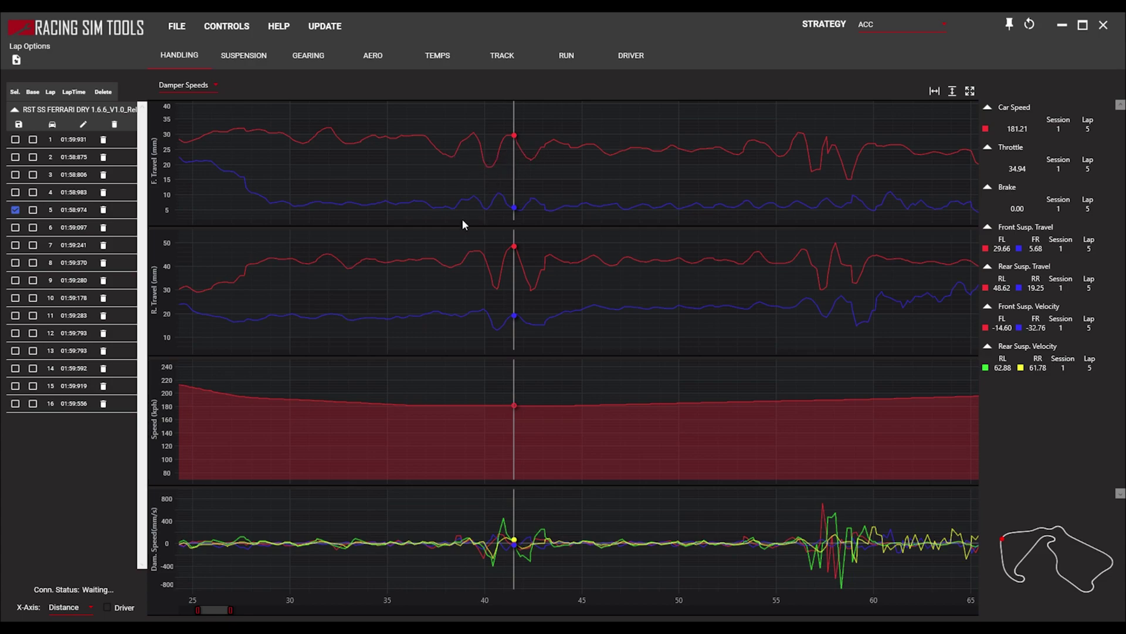
mouse_move(463, 224)
left_mouse_down()
mouse_move(426, 211)
mouse_move(461, 211)
left_mouse_up()
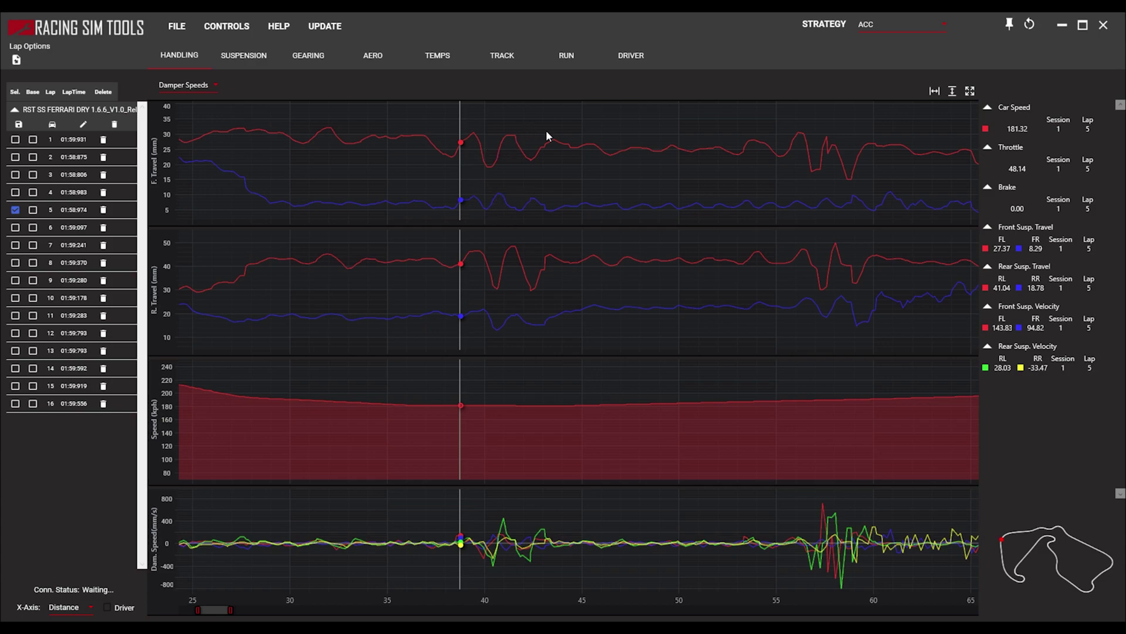
double_click(485, 165)
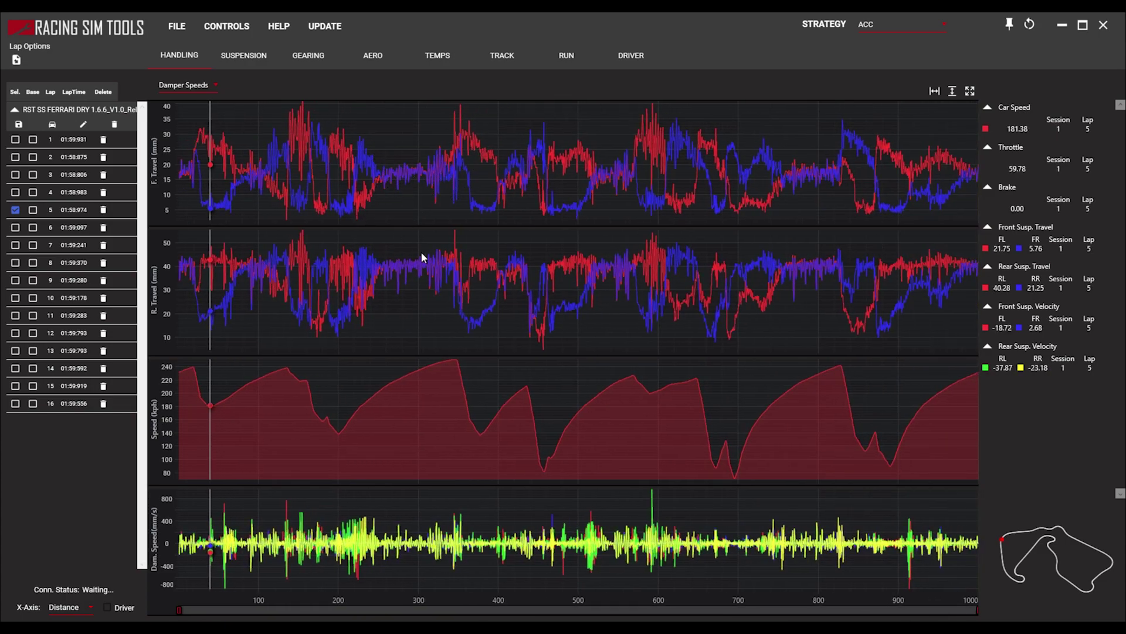
scroll(426, 184, "up", 5)
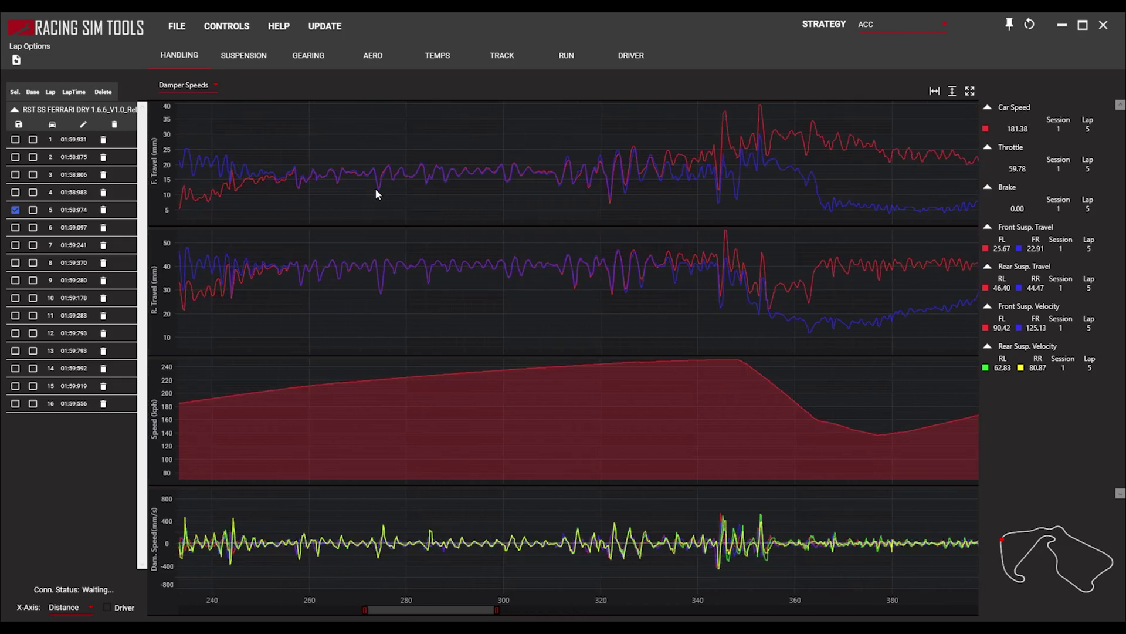
Reset to the full lap, zoom into the lap start, and put the marker on the braking dip near 40
scroll(376, 190, "up", 1)
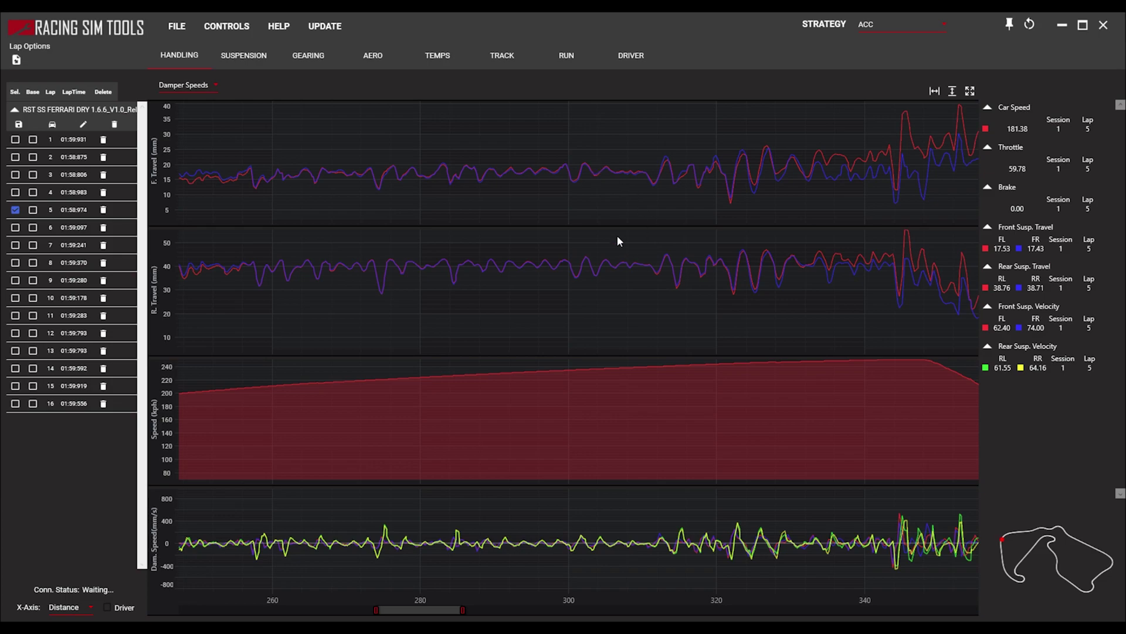
double_click(354, 403)
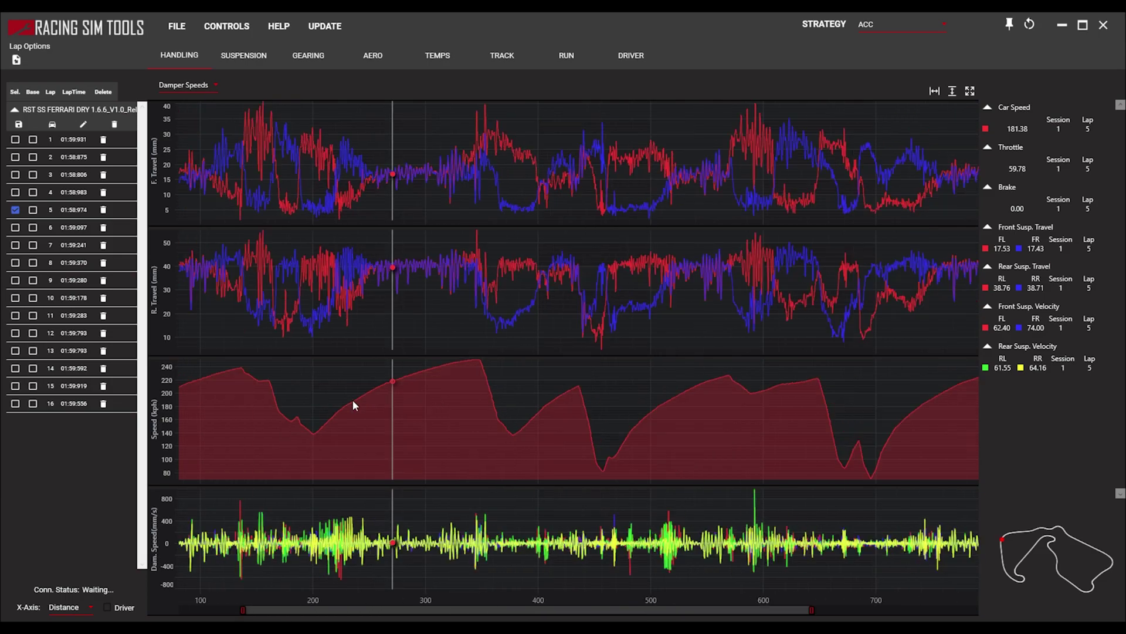
scroll(189, 402, "up", 5)
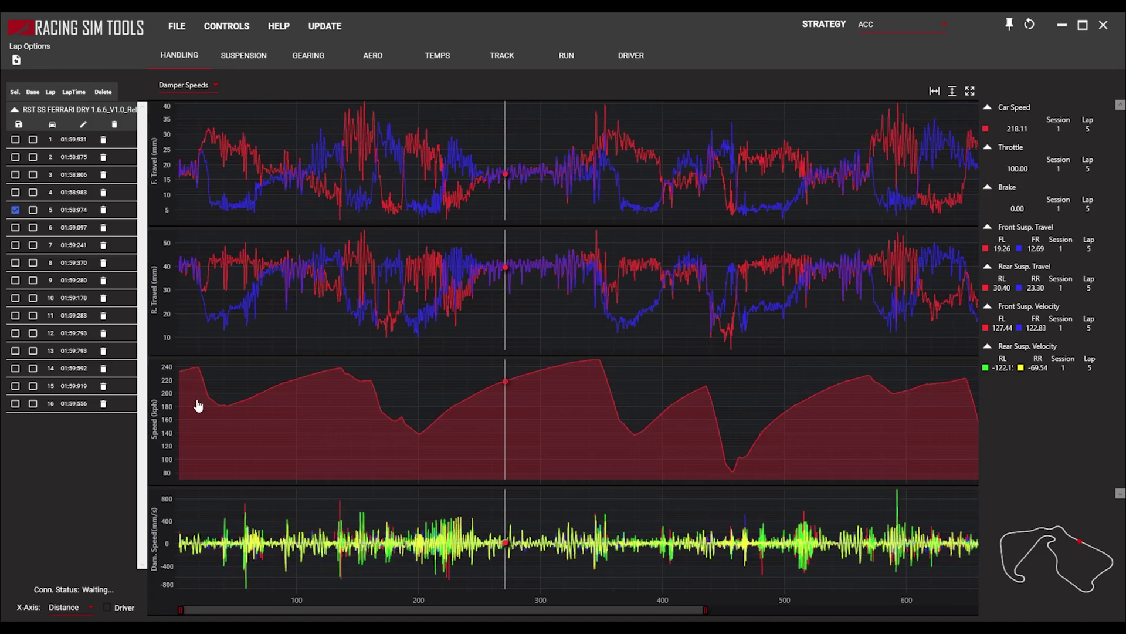
left_click_drag(193, 389, 263, 416)
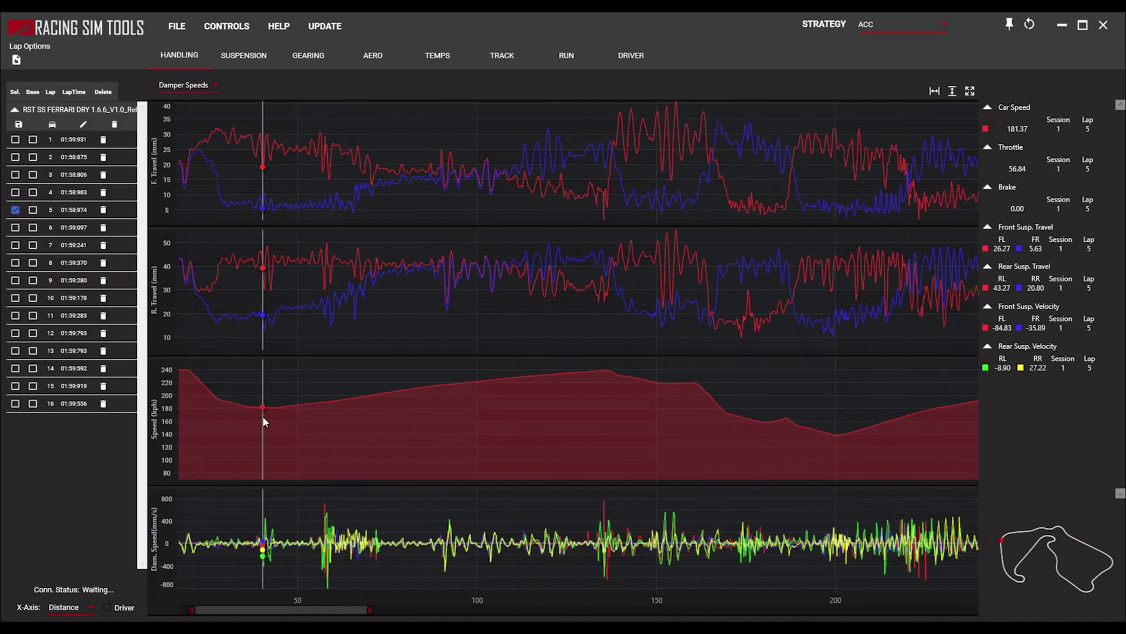
scroll(263, 416, "up", 2)
scroll(263, 416, "down", 5)
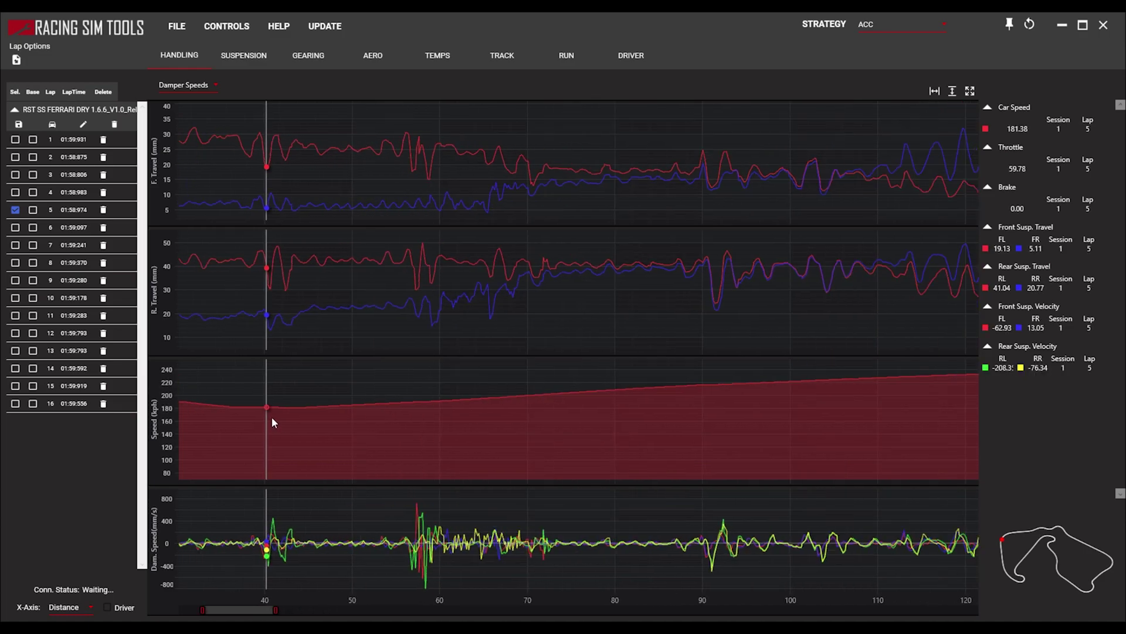
left_click_drag(274, 414, 259, 414)
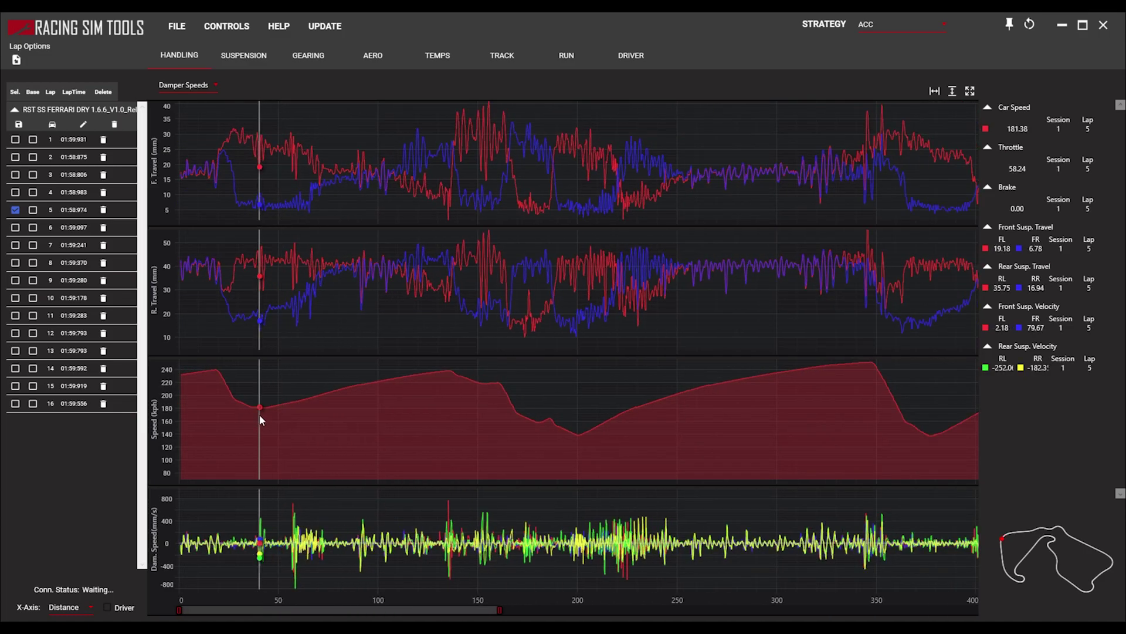
scroll(250, 302, "up", 3)
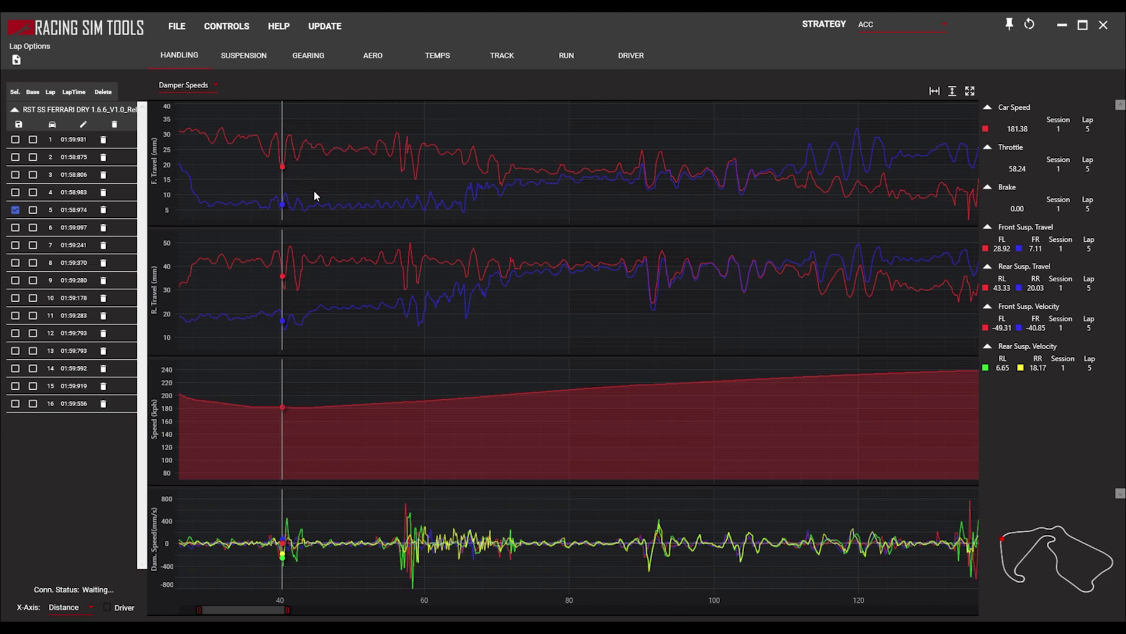
scroll(311, 174, "down", 3)
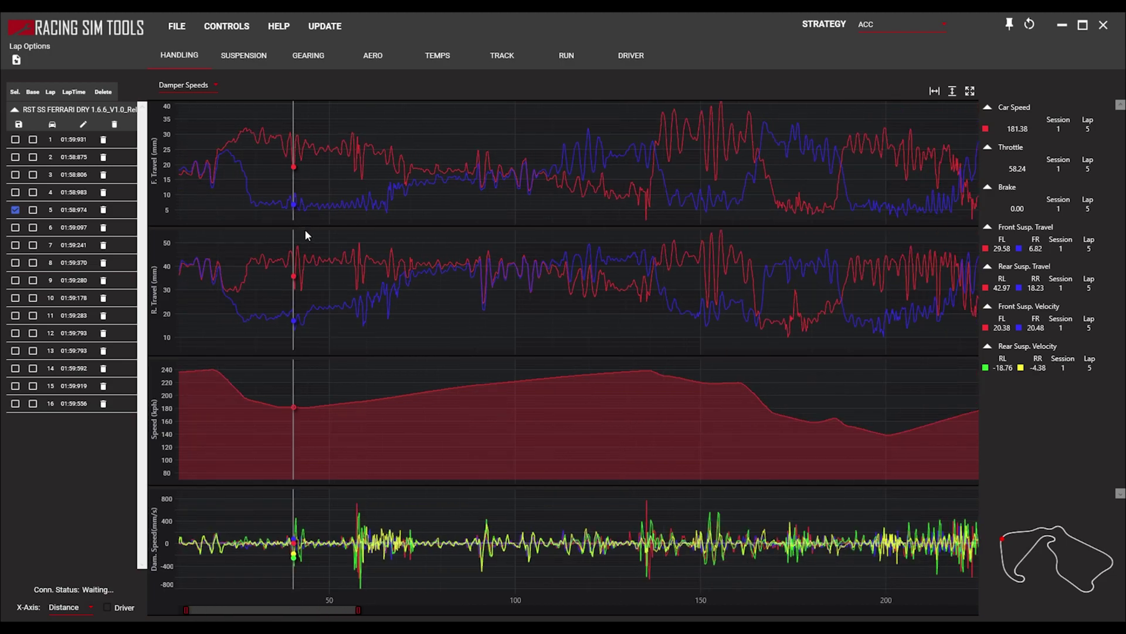
scroll(303, 232, "down", 5)
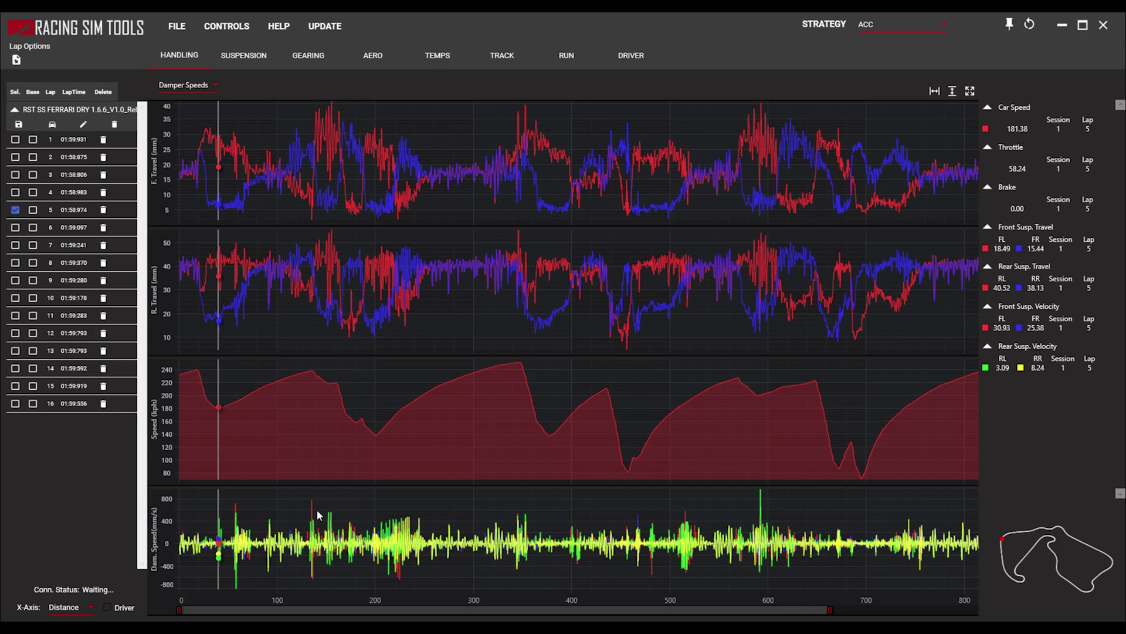
Zoom to about distance 25–80 and step the marker across the damper-speed spike near 41
scroll(317, 516, "up", 5)
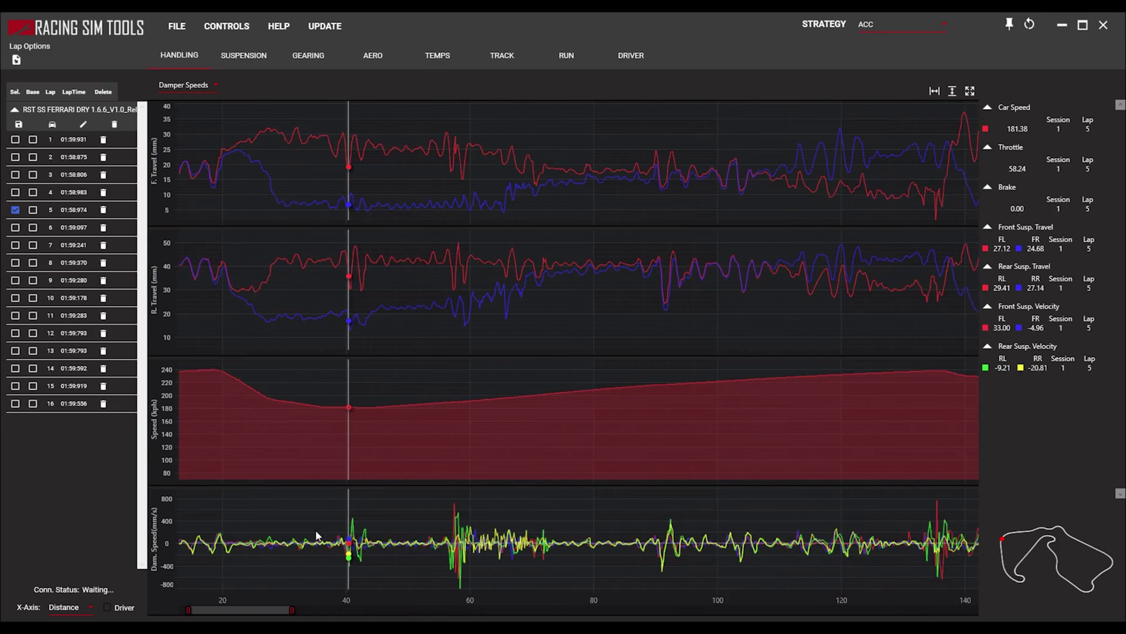
scroll(317, 535, "up", 2)
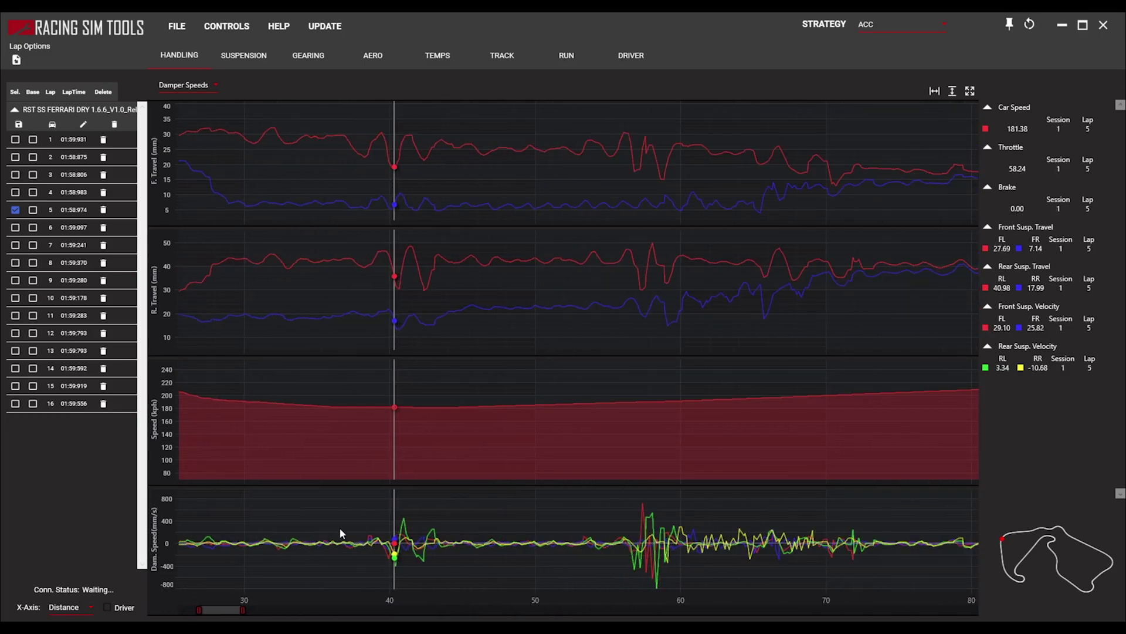
left_click(402, 551)
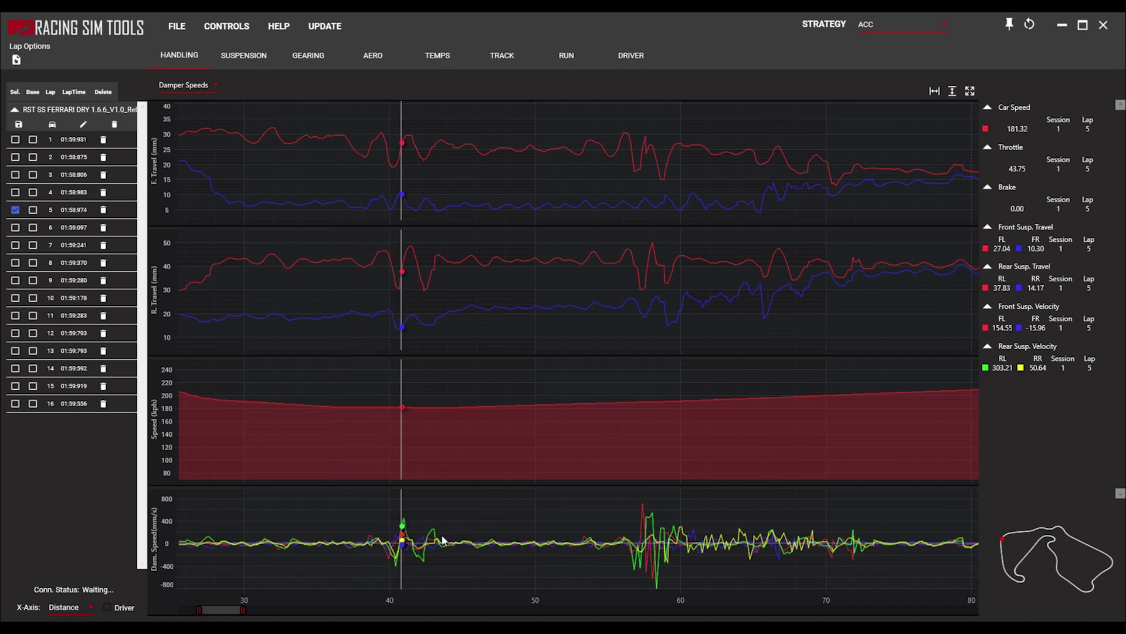
left_click(385, 544)
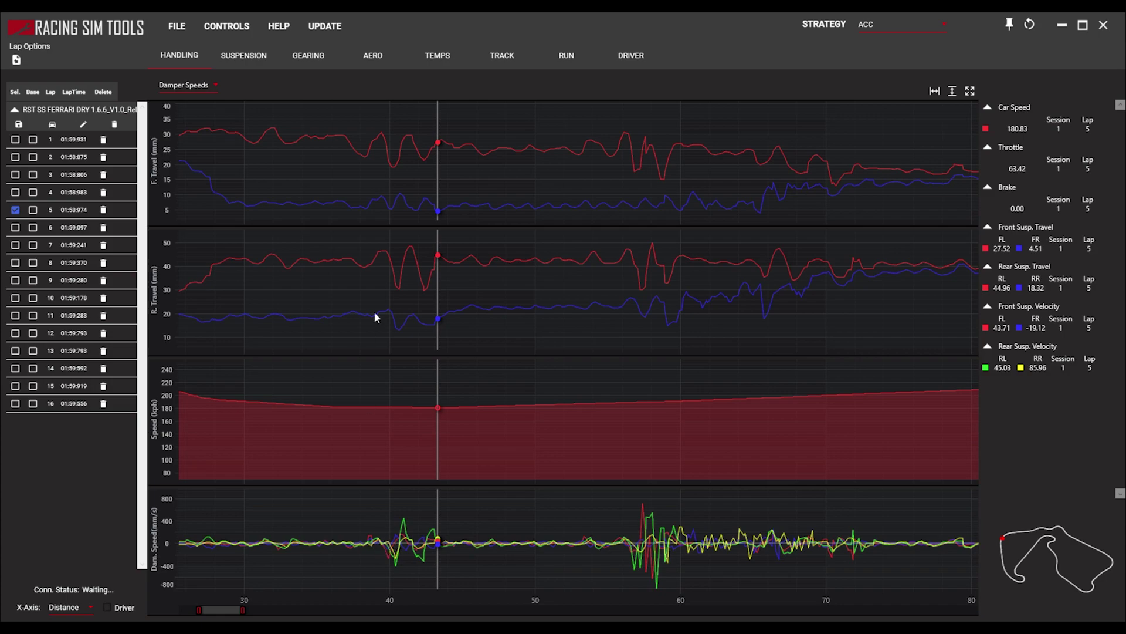
Move the marker earlier and set it on the damper-speed spike near distance 41
left_click_drag(397, 280, 411, 284)
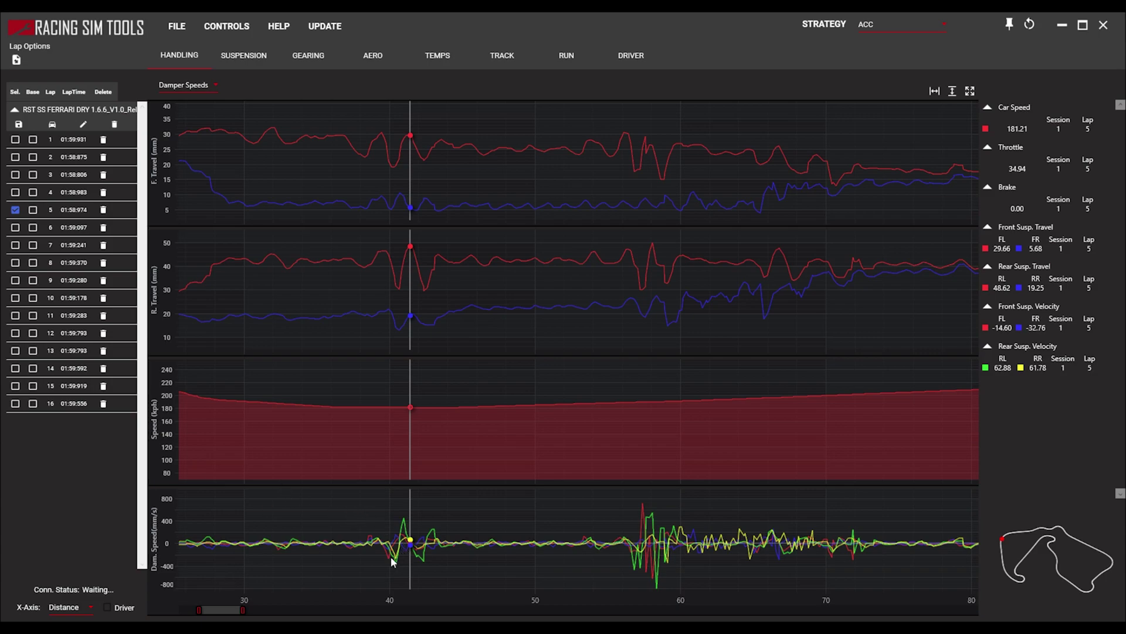
left_click(298, 542)
Pan the view to about distance 15–65 and set the marker at full-braking onset near 25
scroll(298, 542, "up", 3)
left_click_drag(469, 542, 345, 544)
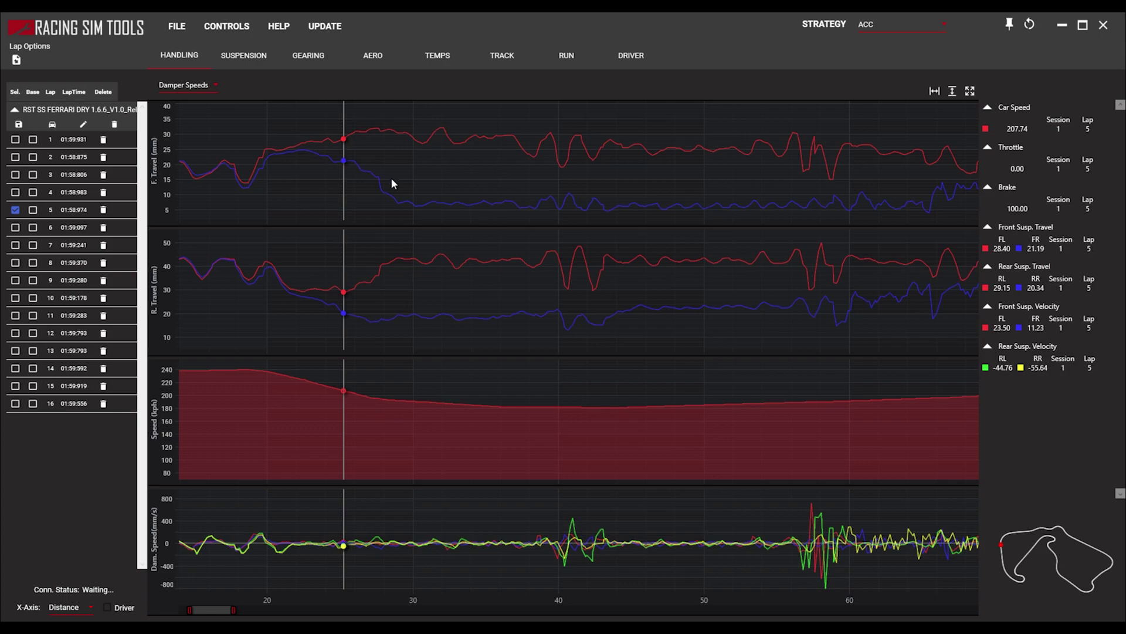
left_click_drag(351, 135, 336, 153)
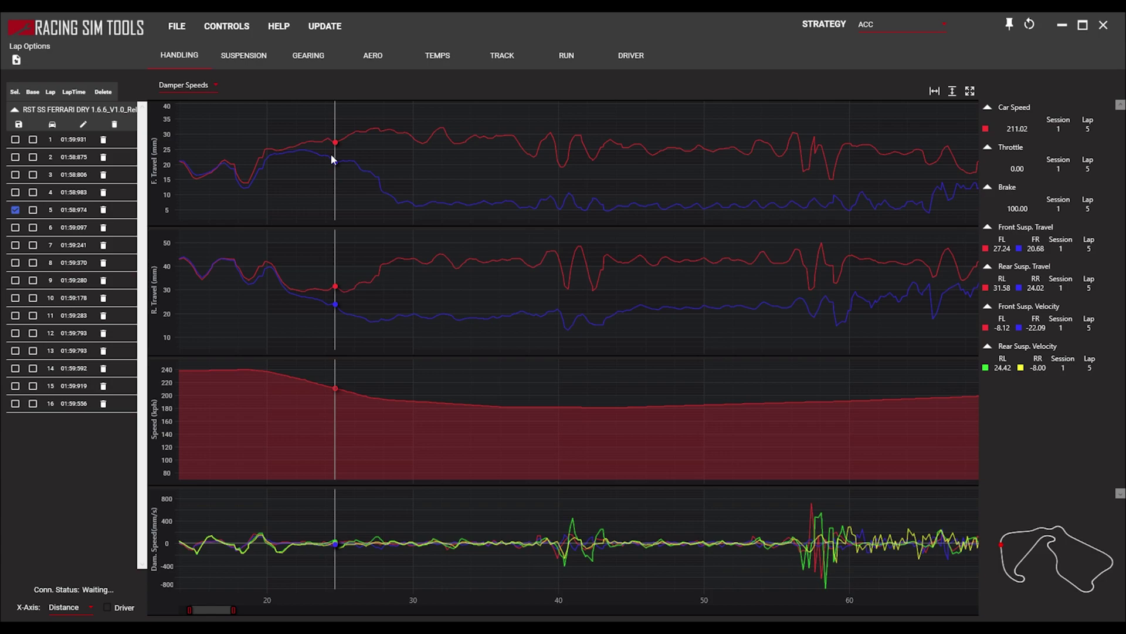
scroll(327, 572, "up", 5)
Zoom the charts into the 22–32 braking zone and place the cursor near distance 24.6
scroll(327, 572, "up", 3)
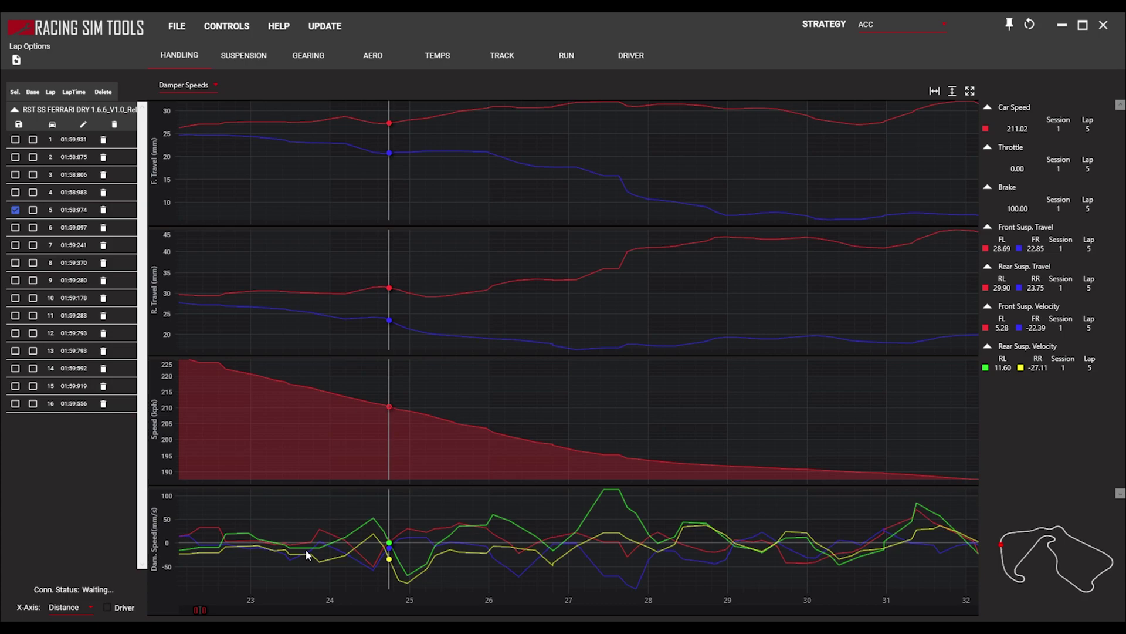
left_click(377, 554)
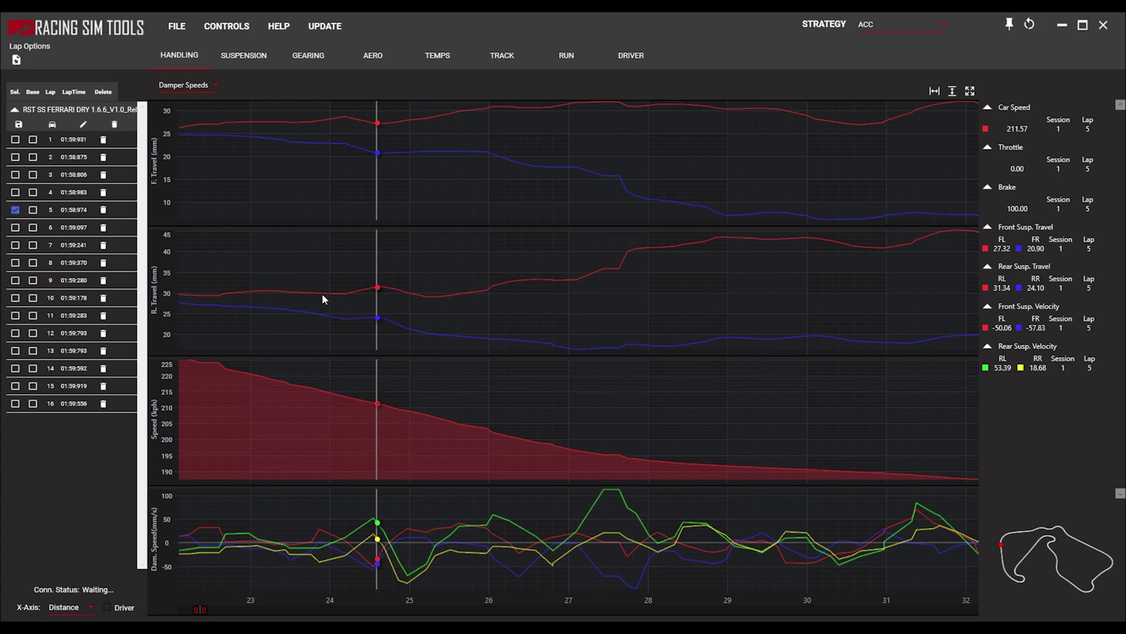
Reset the chart zoom to show the whole lap's telemetry
double_click(434, 297)
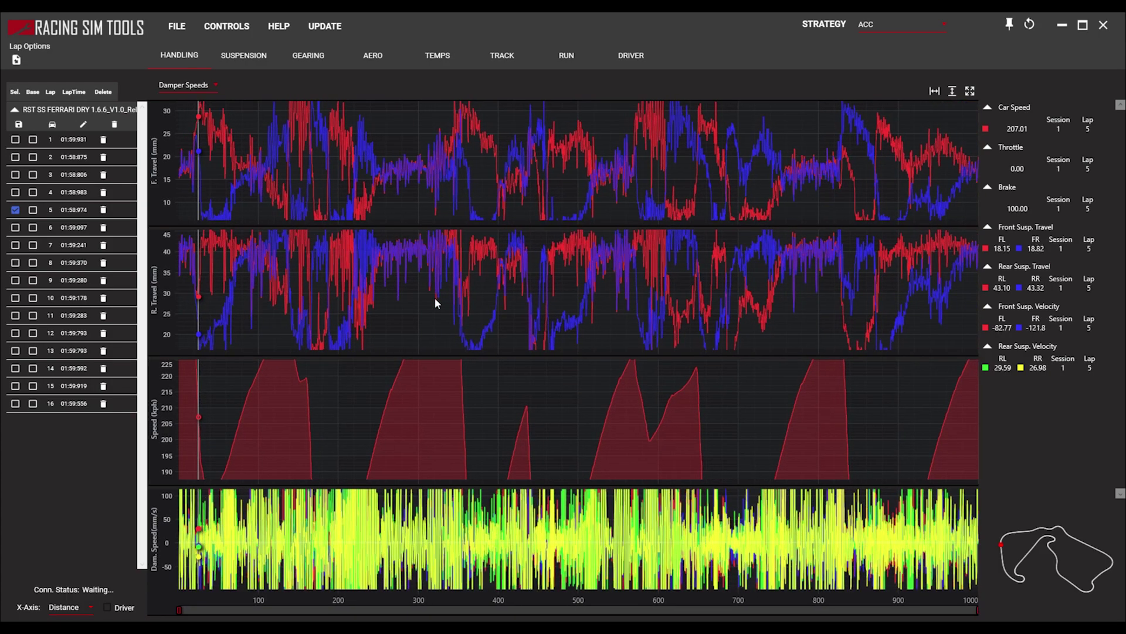